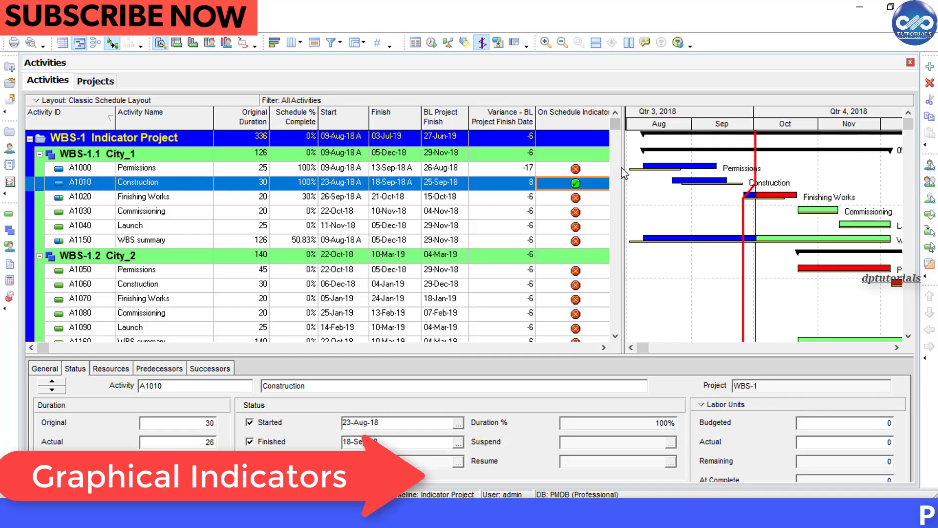
Widen the activity table, narrow the On Schedule Indicator column, and select the Launch and City_2 rows.
drag(633, 167, 632, 167)
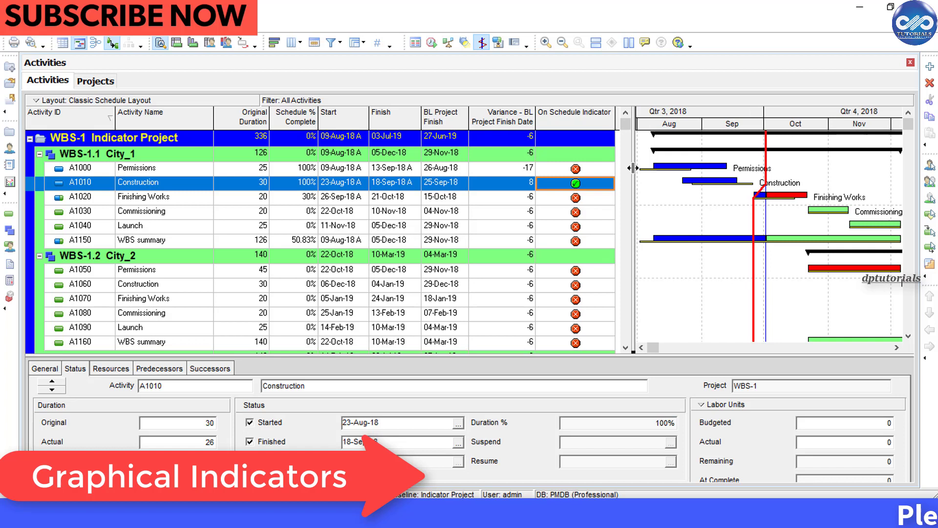
mouse_move(614, 122)
mouse_down()
mouse_move(594, 126)
mouse_move(613, 146)
mouse_up()
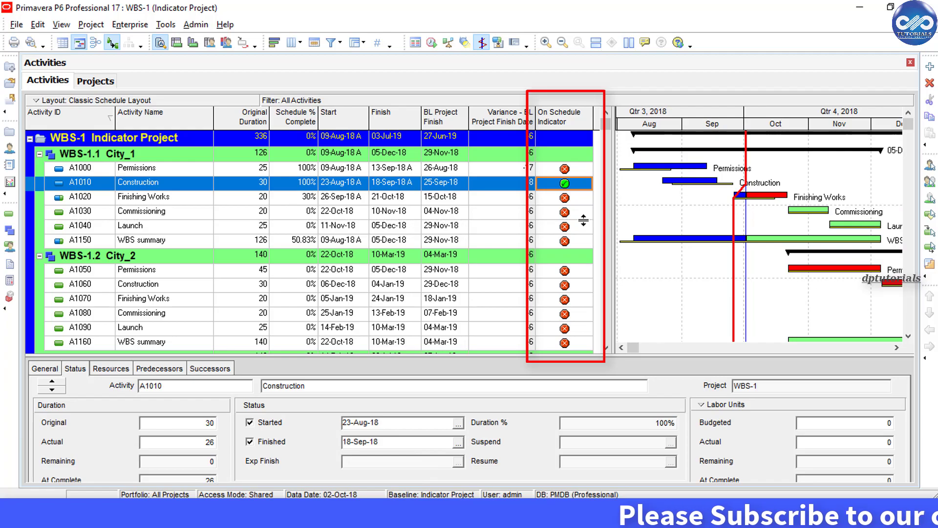
click(581, 226)
click(577, 257)
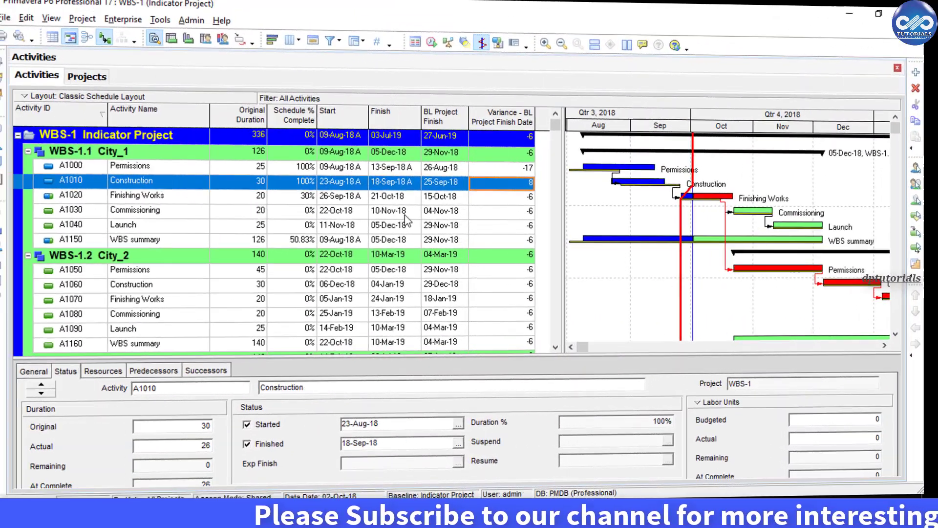
click(405, 214)
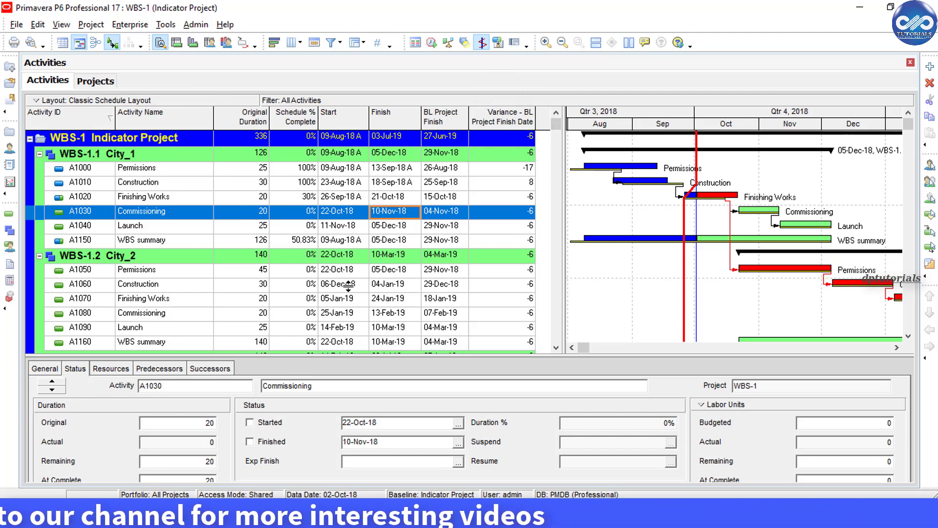
click(342, 168)
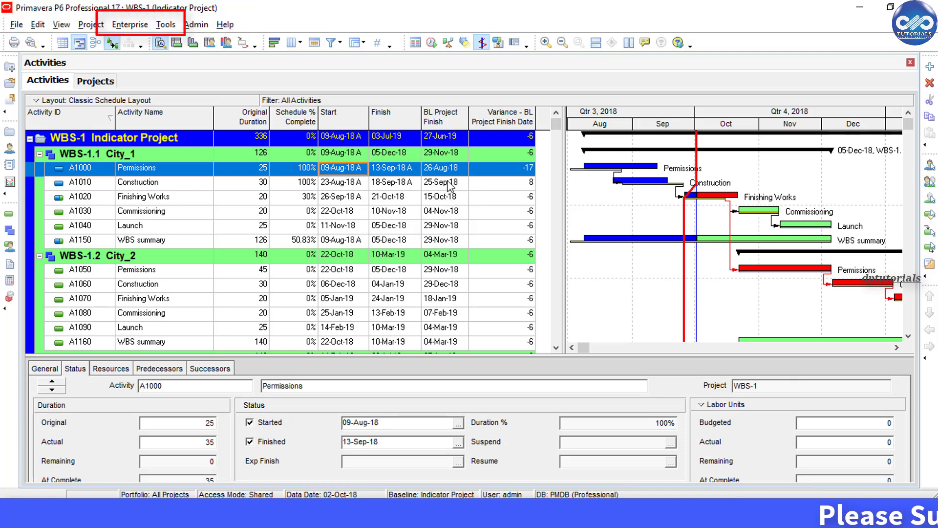
Create the activity user defined field 'On Schedule Indicator' with data type Indicator.
click(135, 29)
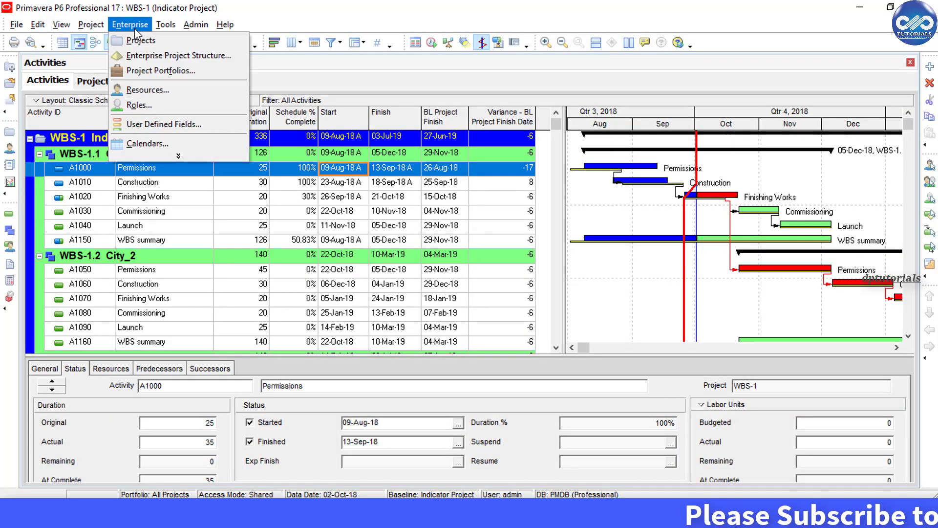
click(221, 123)
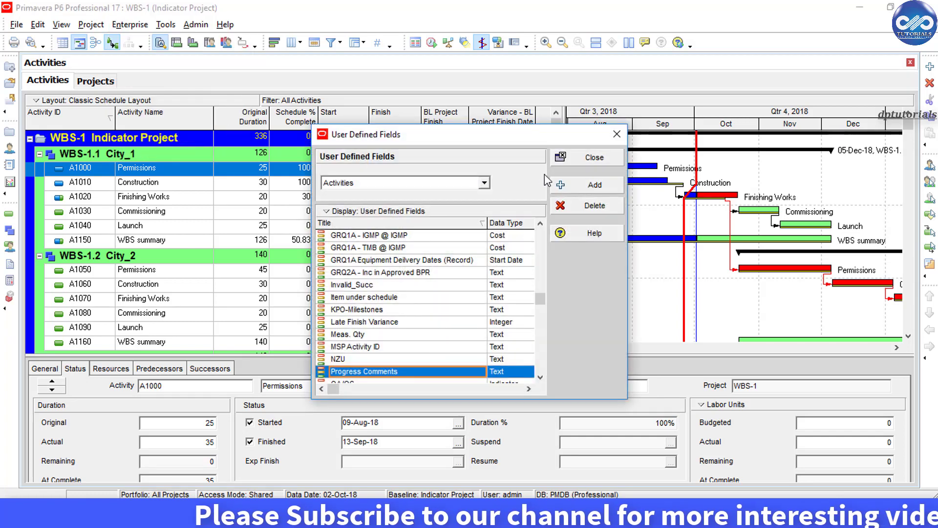
click(572, 188)
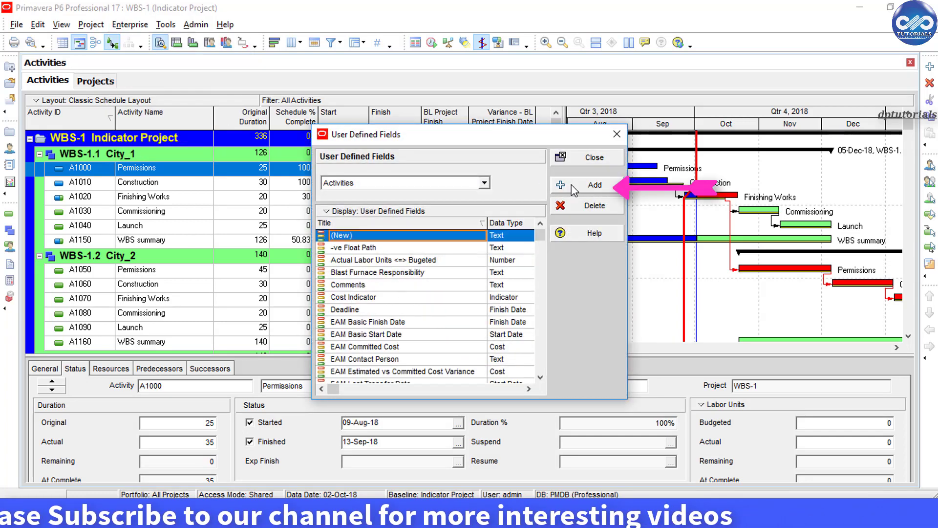
click(464, 235)
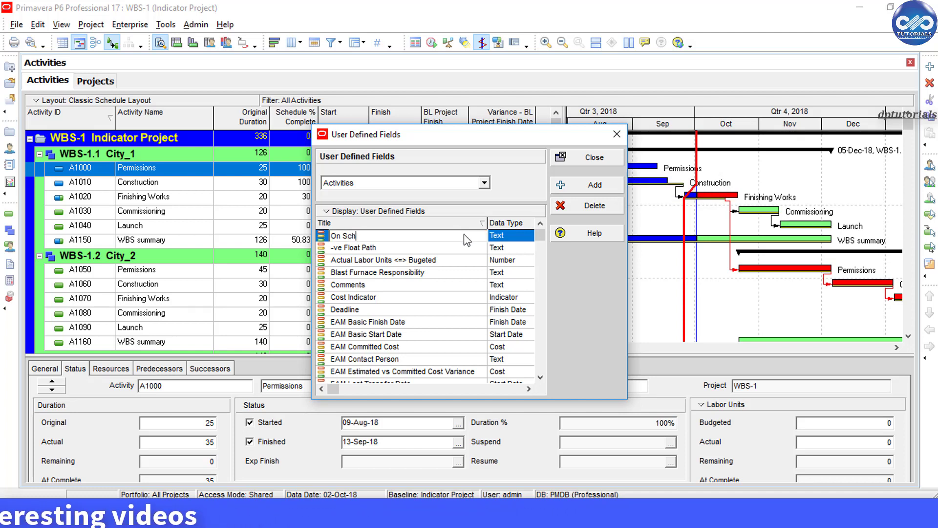
text(On Schedule Indicator)
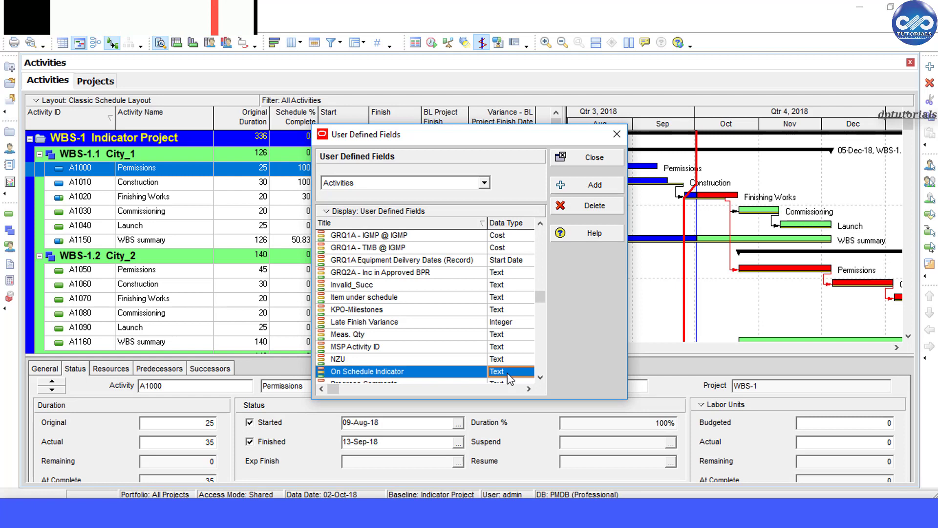
click(511, 373)
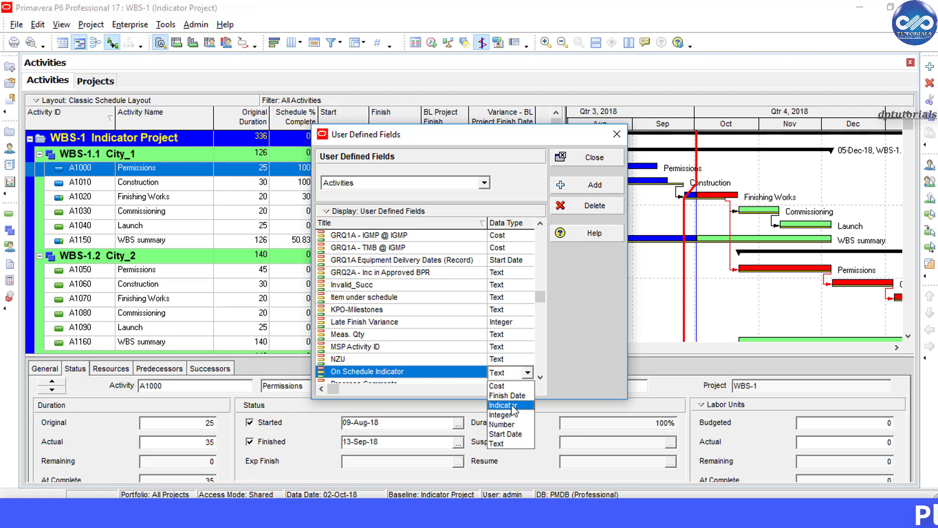
click(511, 405)
click(540, 377)
click(540, 378)
click(540, 377)
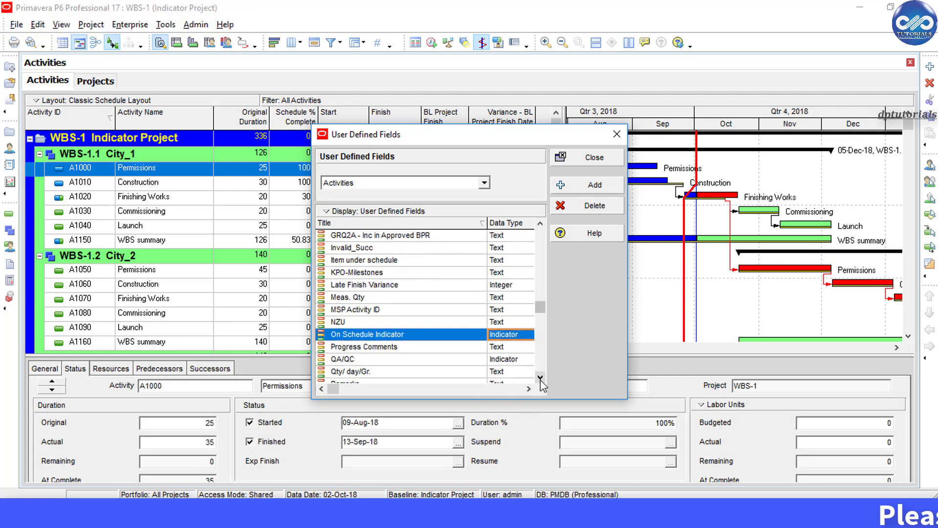
click(540, 378)
click(540, 378)
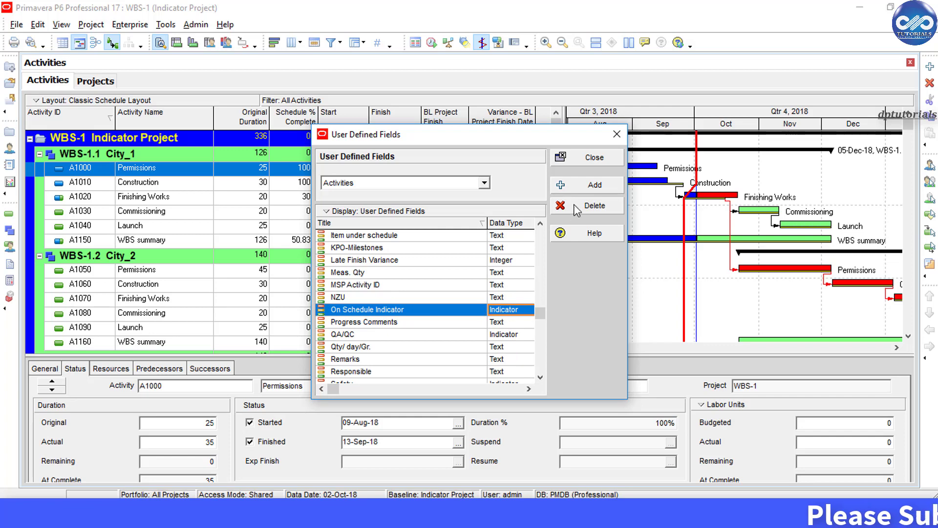
click(594, 161)
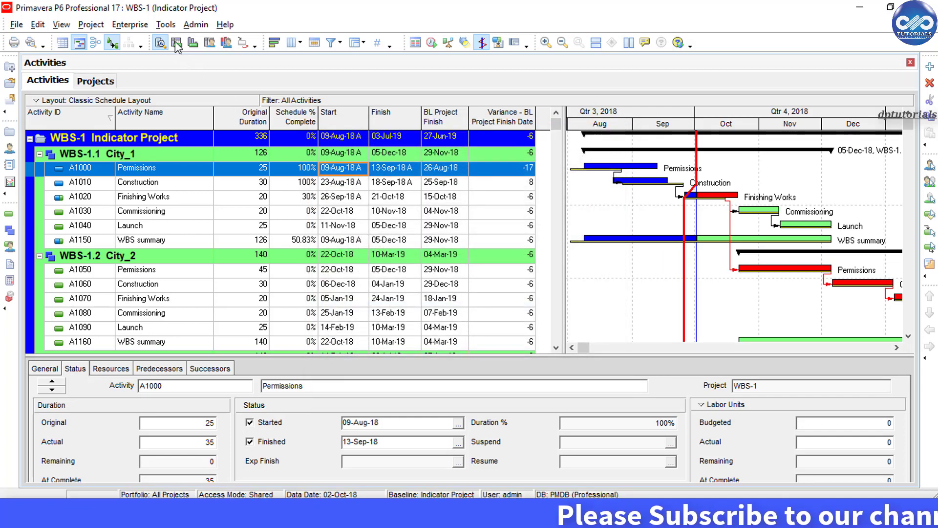
Open the Tools > Global Change list and start a new global change.
click(169, 25)
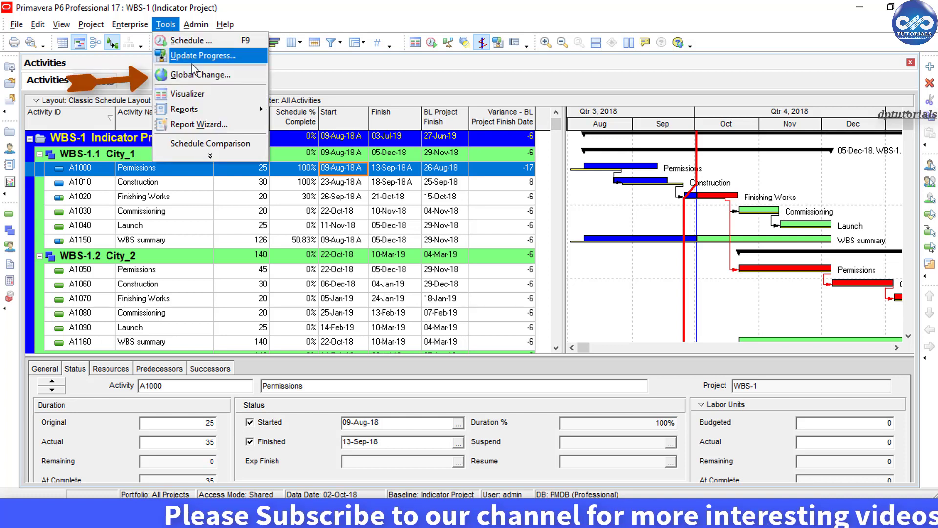
click(242, 75)
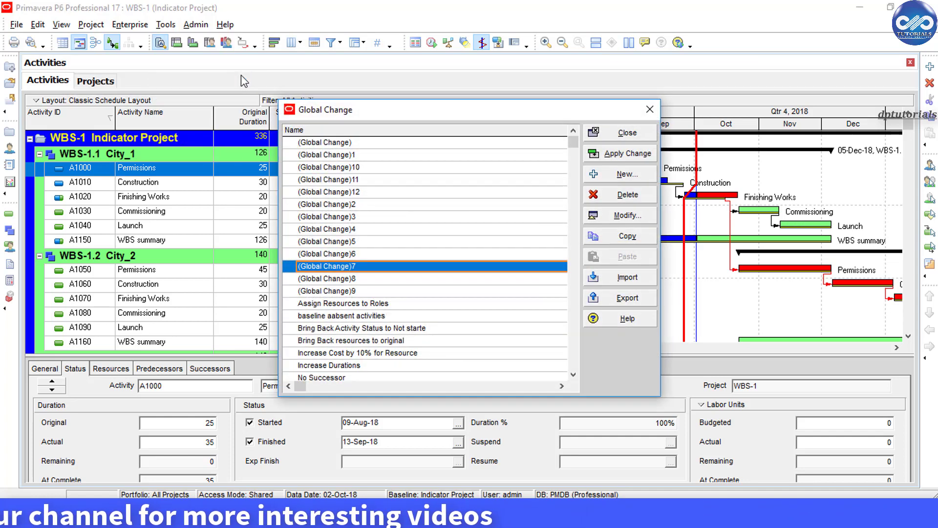
scroll(398, 246, down, 1)
scroll(398, 246, up, 1)
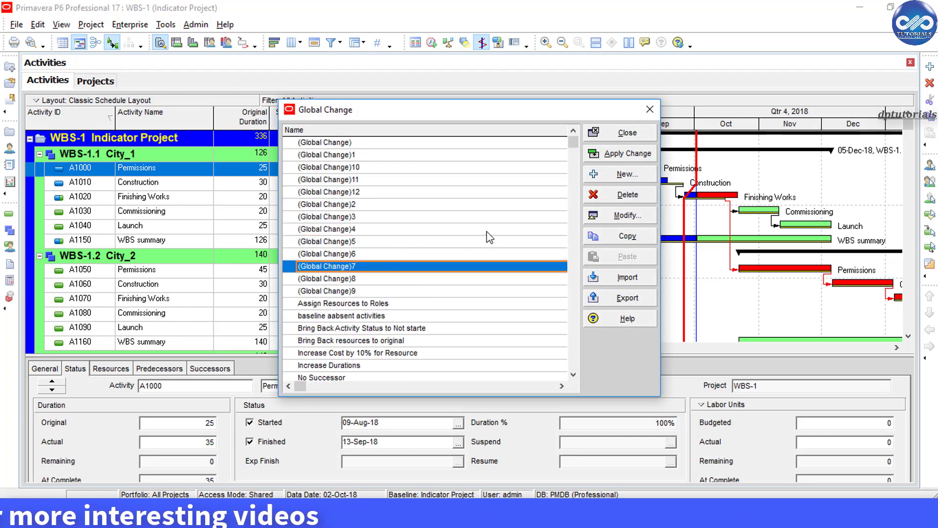
click(613, 175)
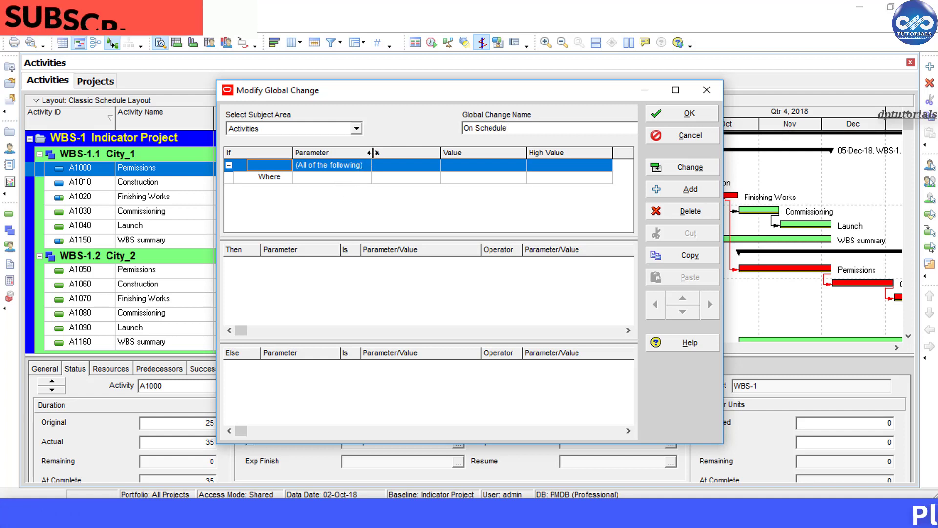
Set the condition to Variance - BL Project Finish Date greater than or equal to 0d.
drag(371, 152, 439, 153)
click(430, 180)
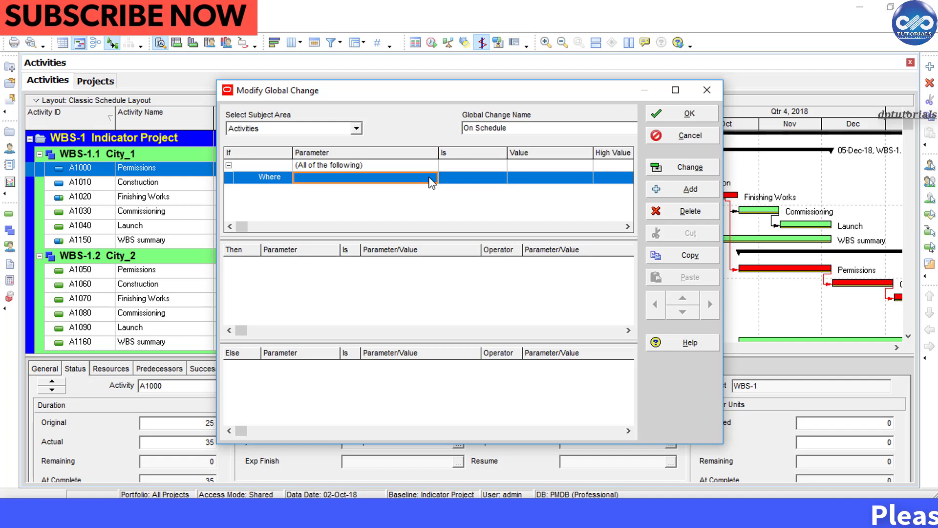
click(434, 181)
click(432, 179)
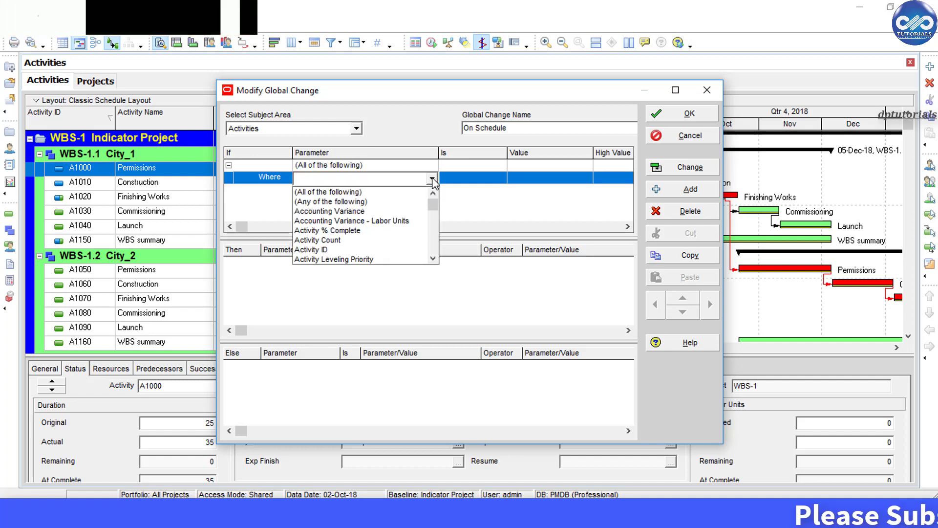
key(v)
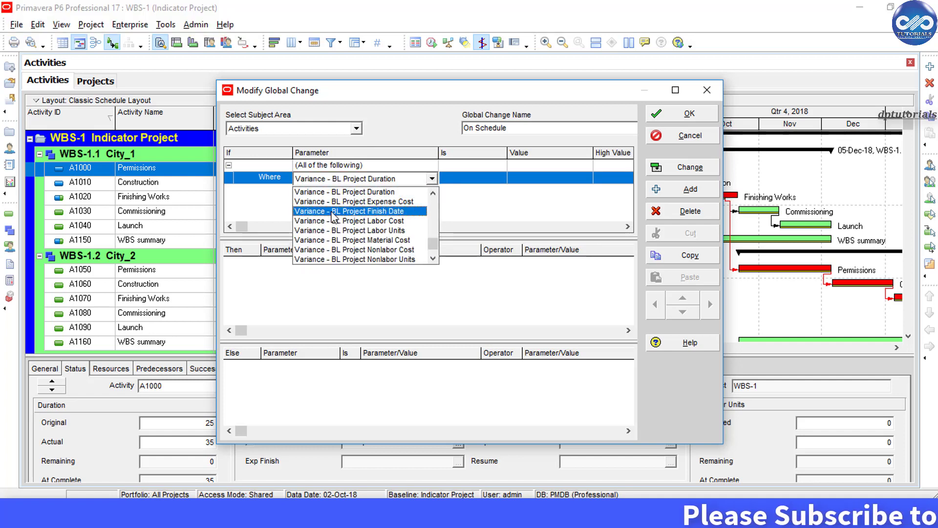
click(404, 213)
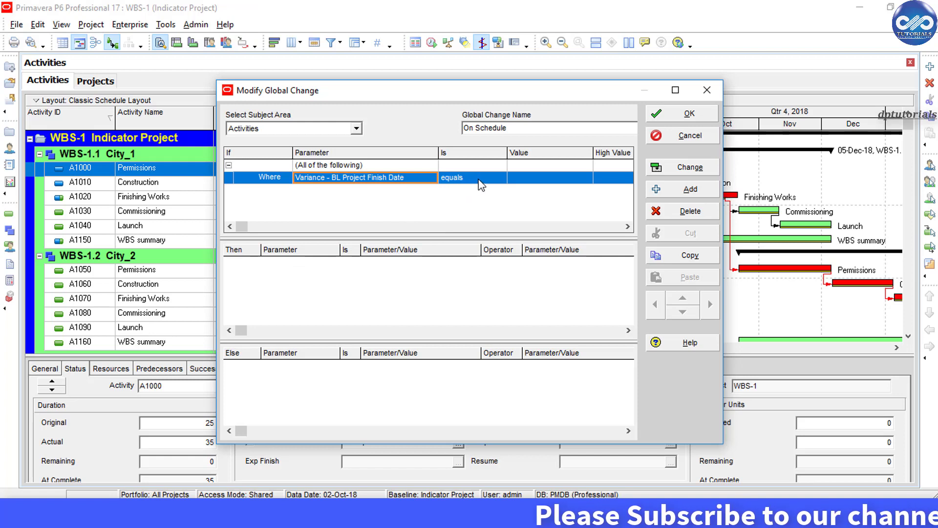
click(494, 179)
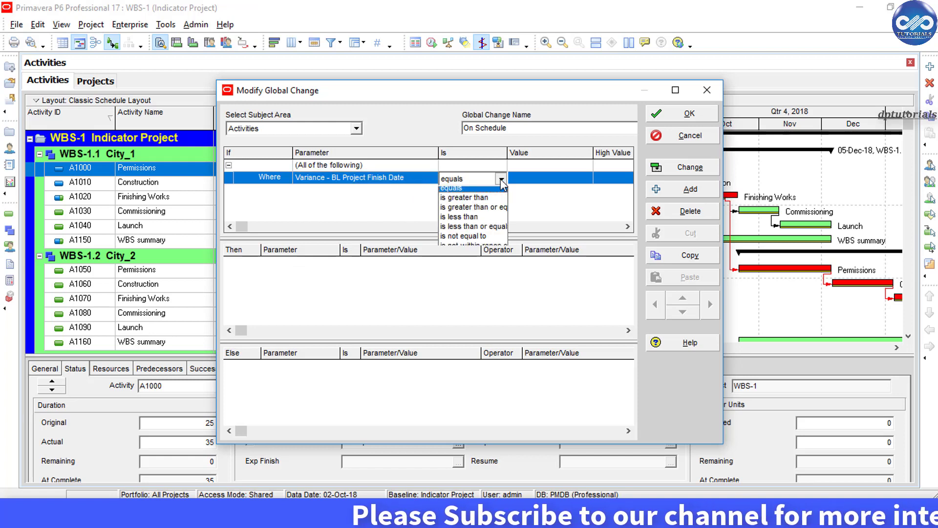
click(498, 211)
drag(438, 152, 410, 152)
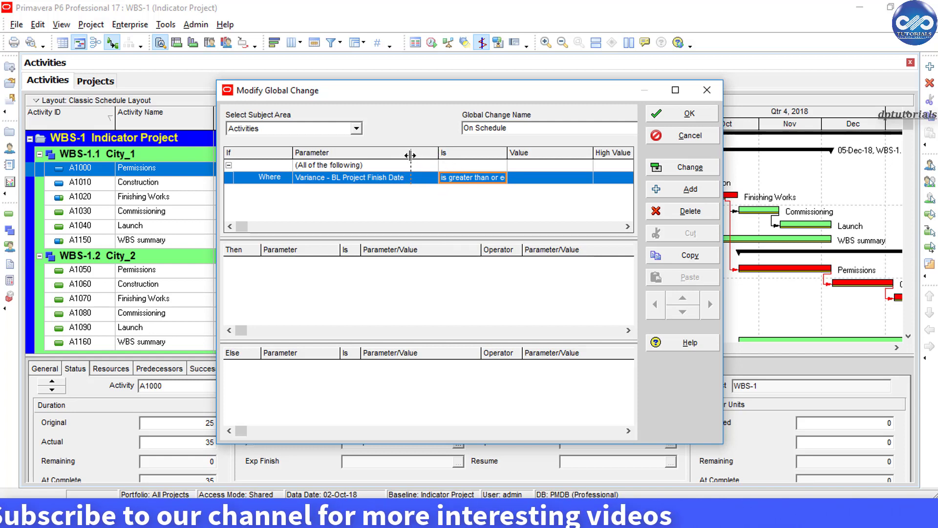
click(527, 177)
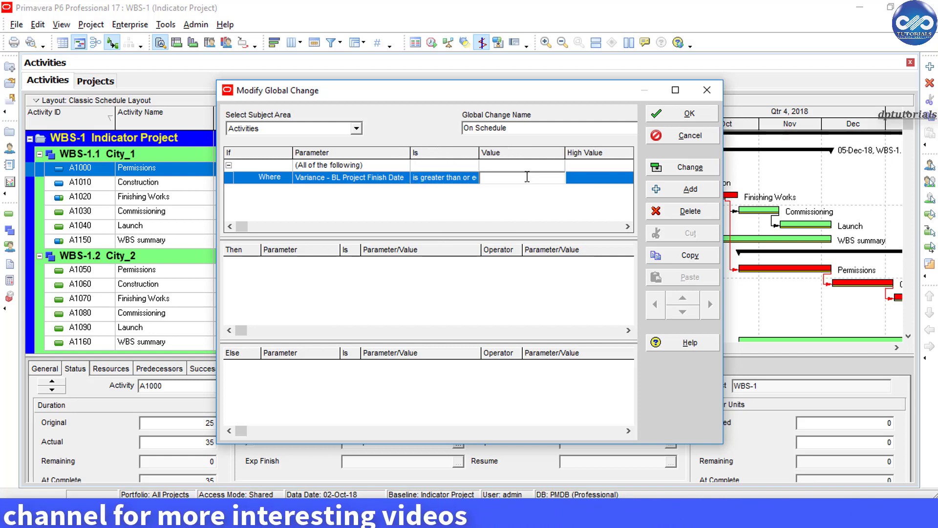
text(0)
key(Return)
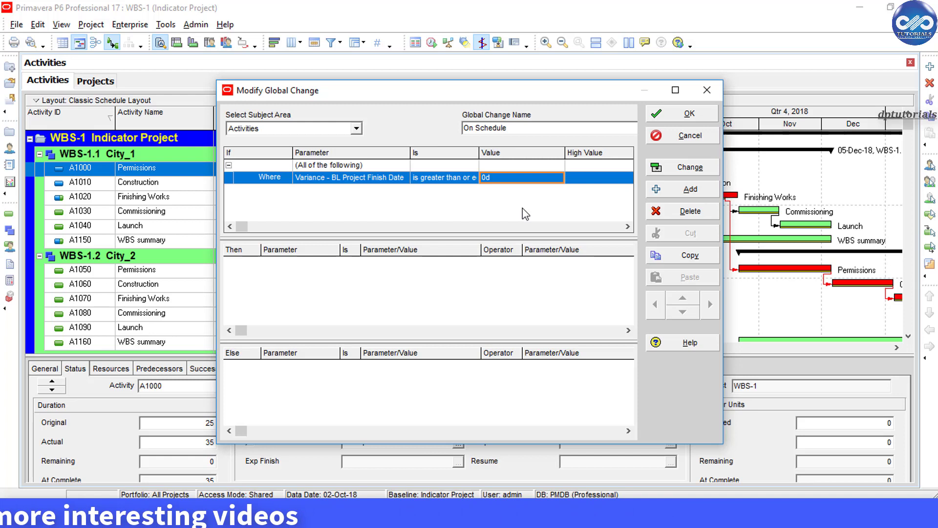
Add a Then action setting On Schedule Indicator to Green.
click(355, 267)
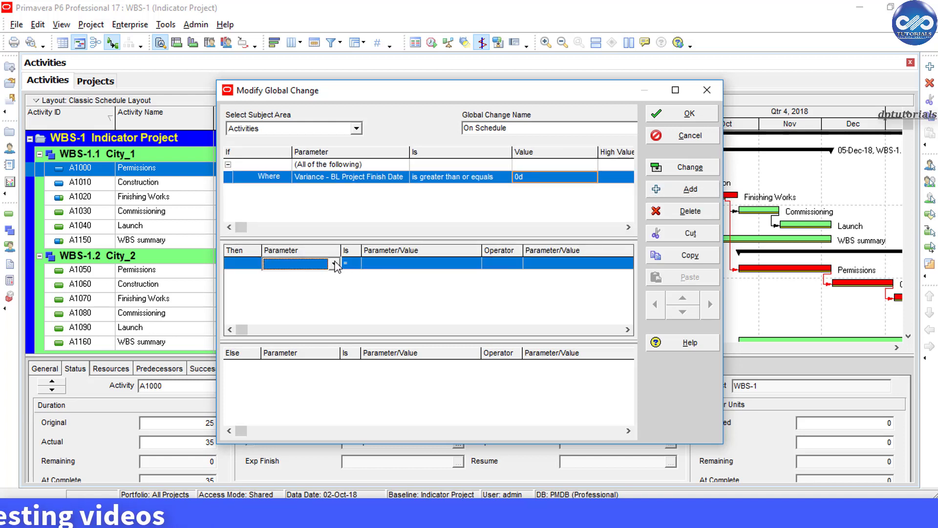
click(335, 265)
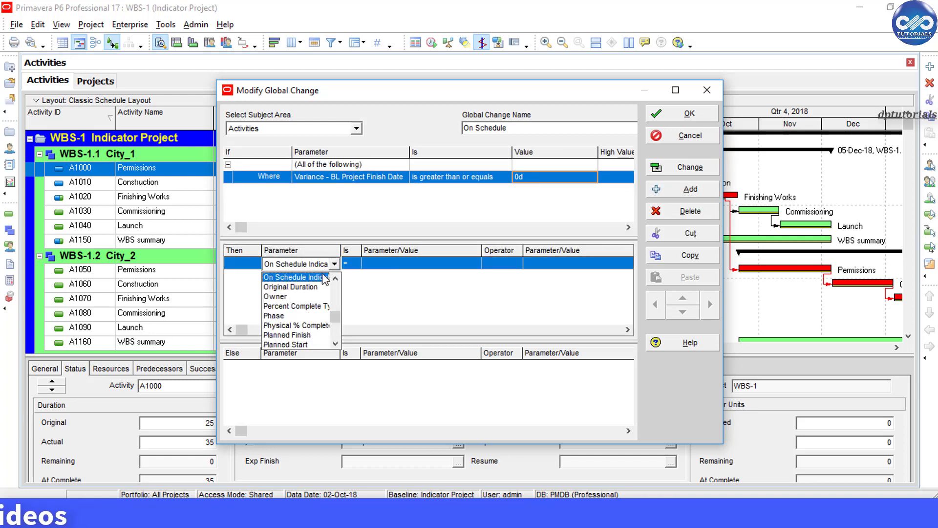
click(318, 277)
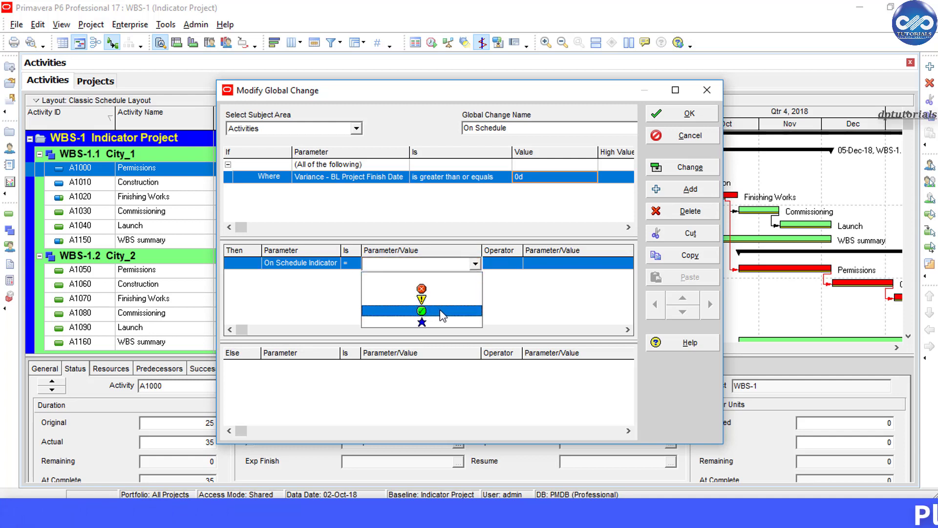
click(442, 311)
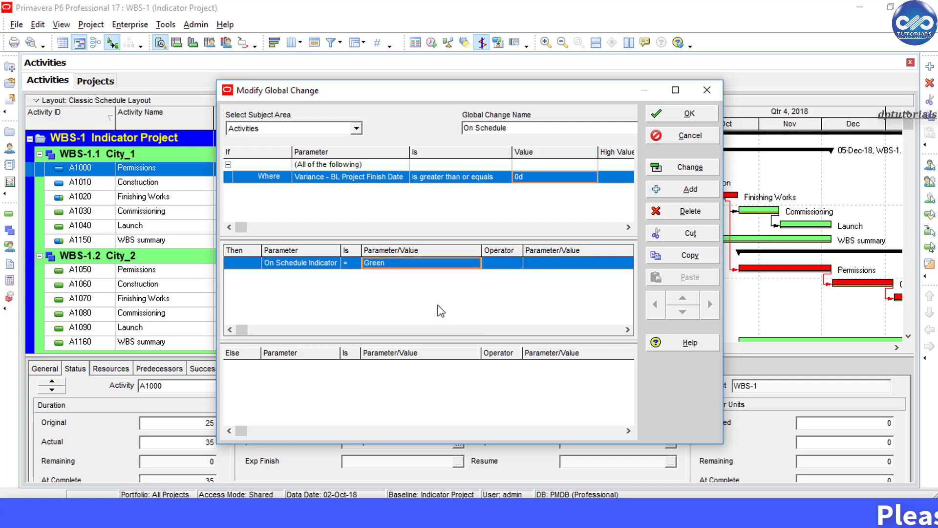
Add an Else action setting On Schedule Indicator to Red, and save the global change.
click(508, 386)
click(670, 190)
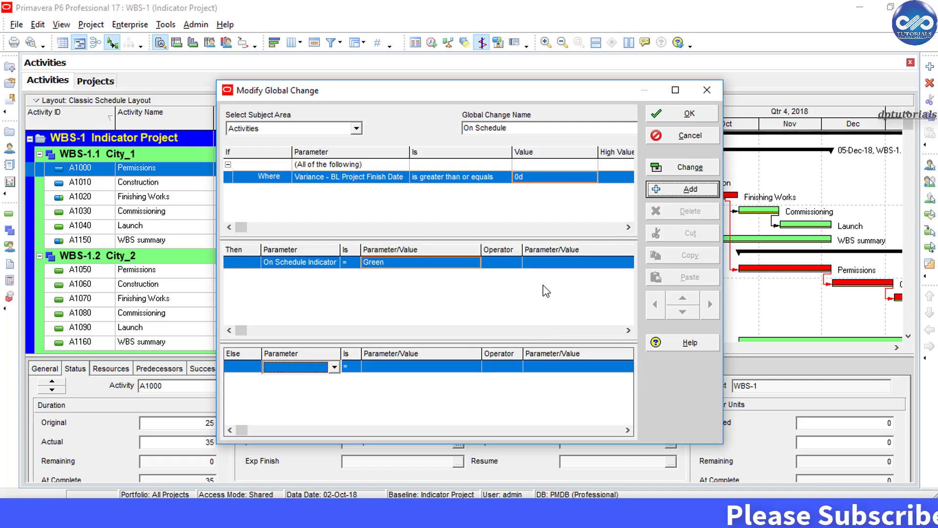
click(335, 367)
key(o)
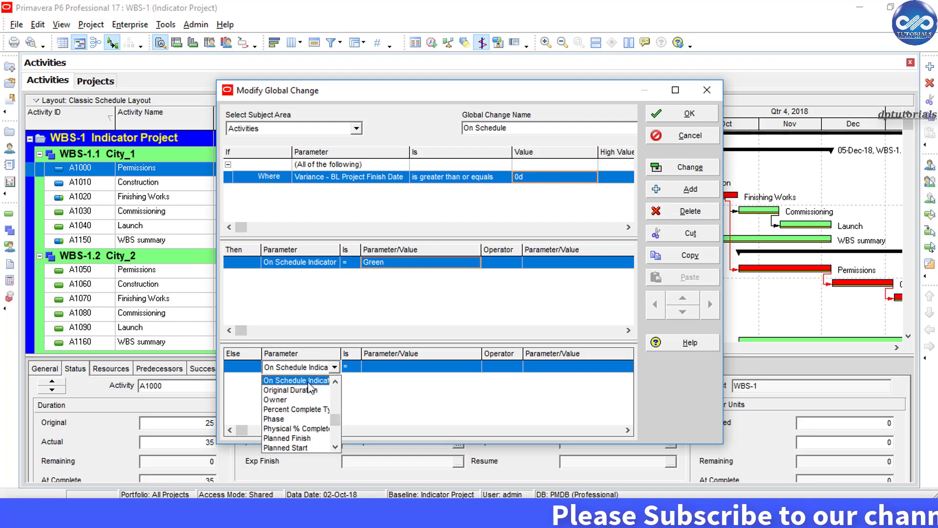
key(Return)
click(436, 367)
click(437, 373)
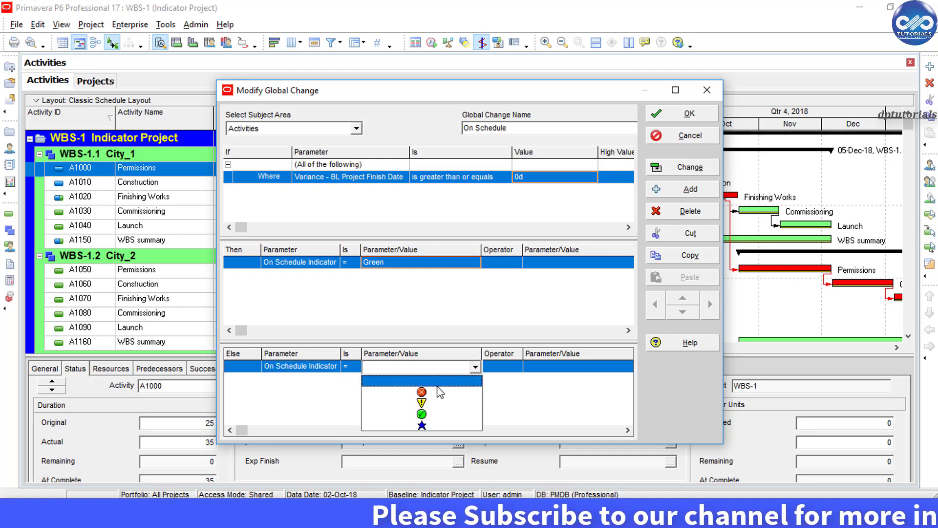
click(437, 394)
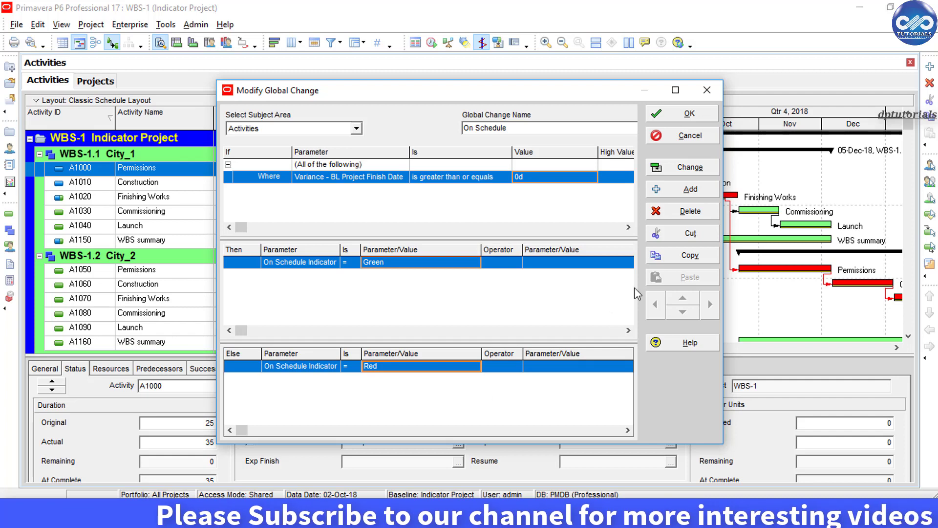
click(702, 119)
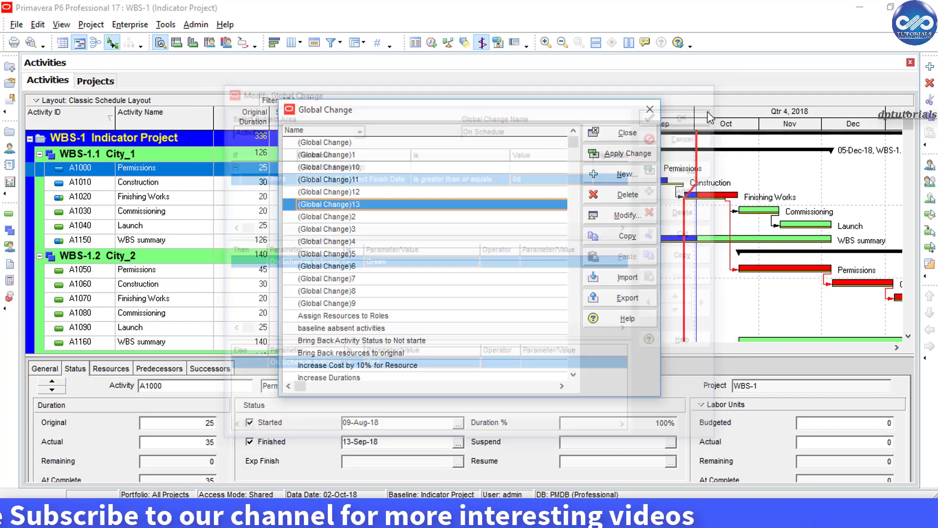
Apply and commit the On Schedule global change without saving the log, then close the list.
click(630, 158)
click(454, 286)
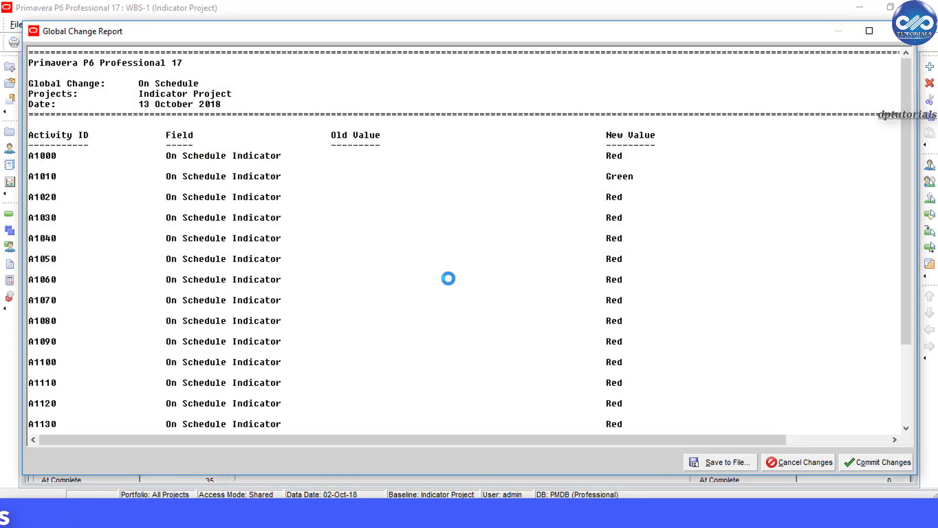
click(878, 464)
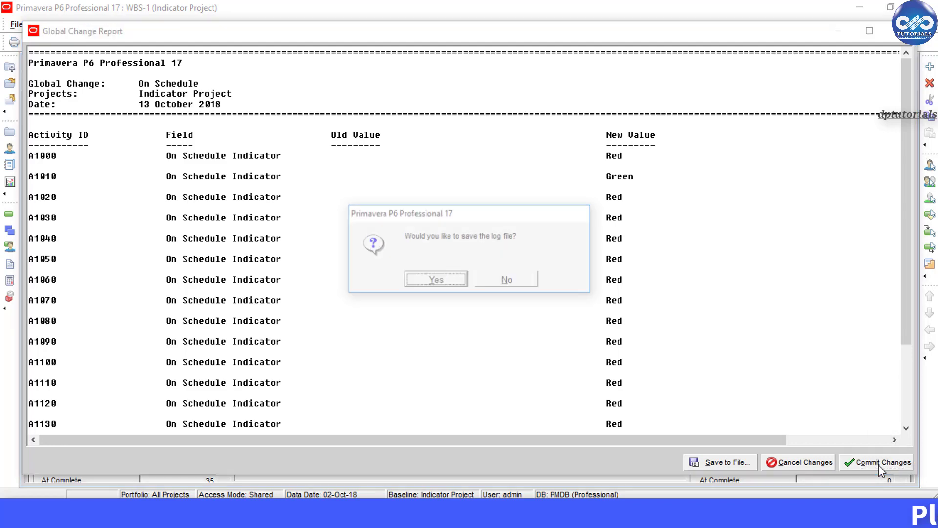
click(485, 281)
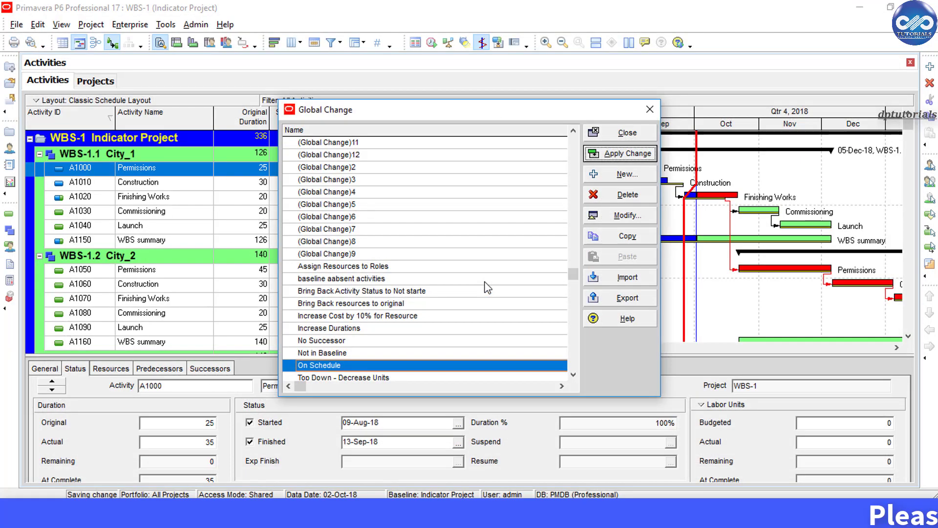
click(628, 134)
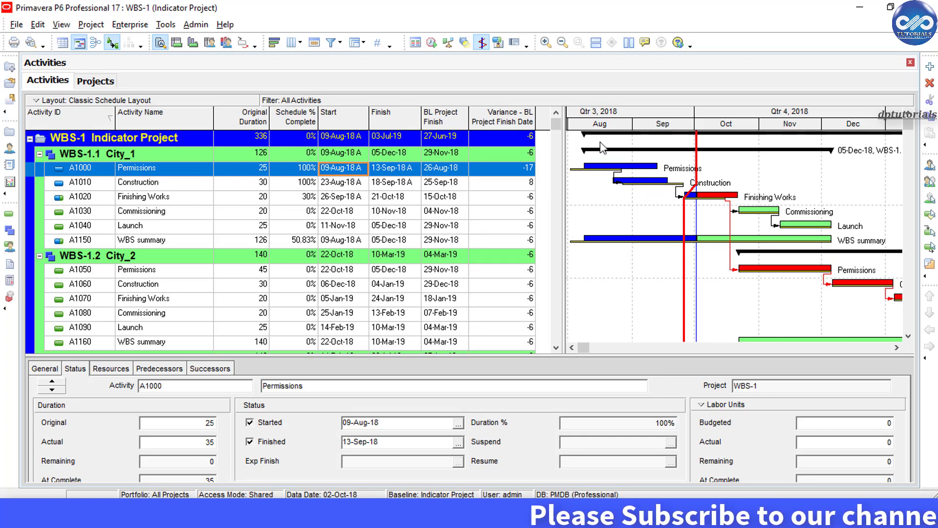
Add the user-defined On Schedule Indicator column after Variance - BL Project Finish Date and apply.
right_click(251, 120)
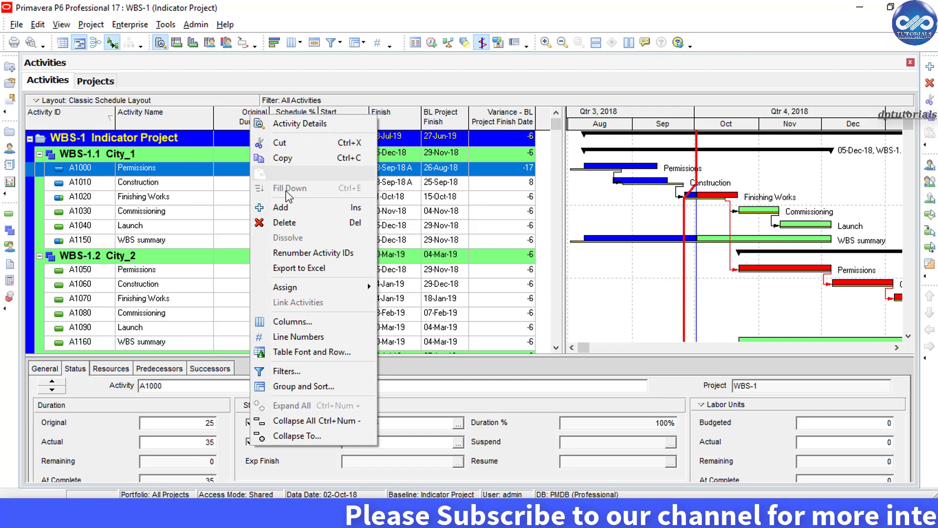
click(291, 321)
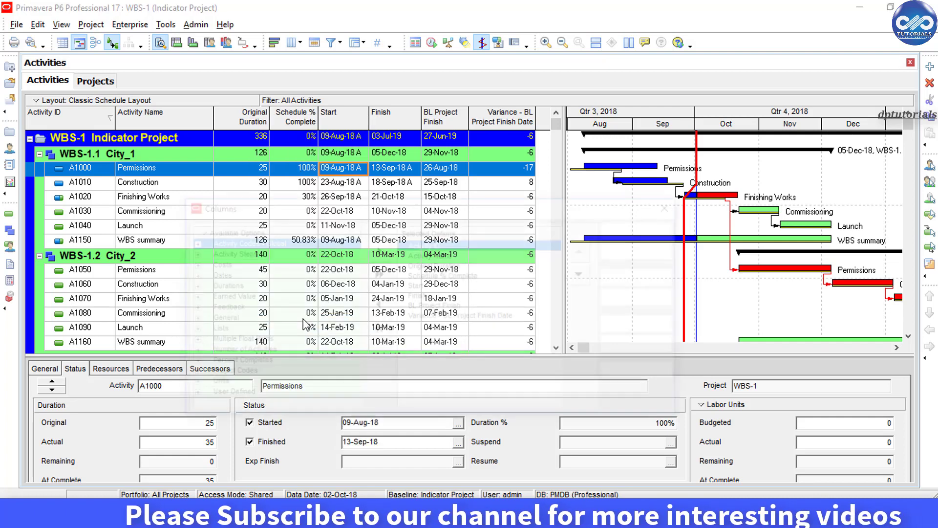
click(190, 394)
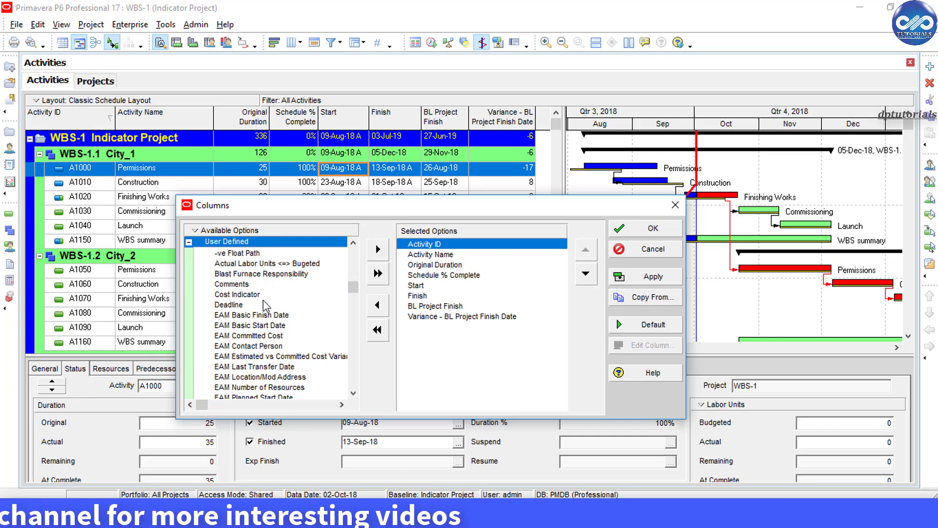
scroll(268, 279, down, 3)
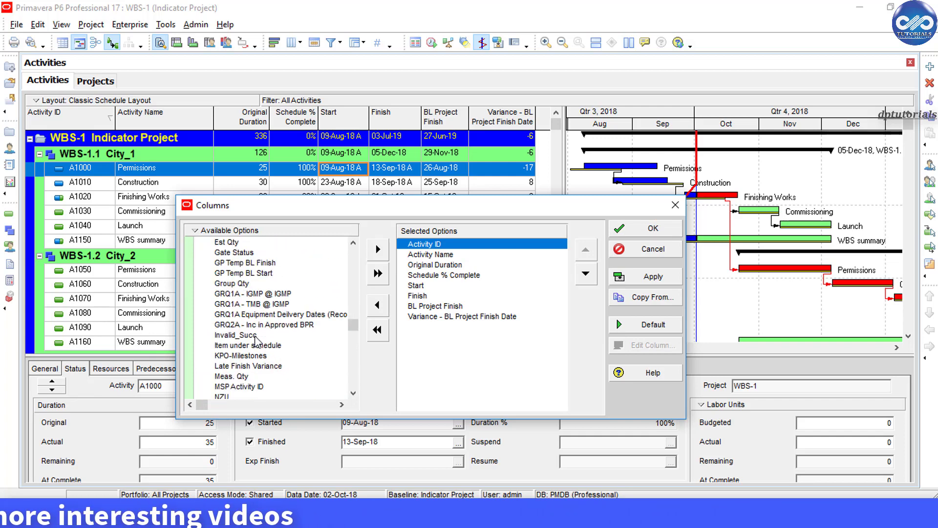
scroll(255, 339, down, 2)
click(257, 355)
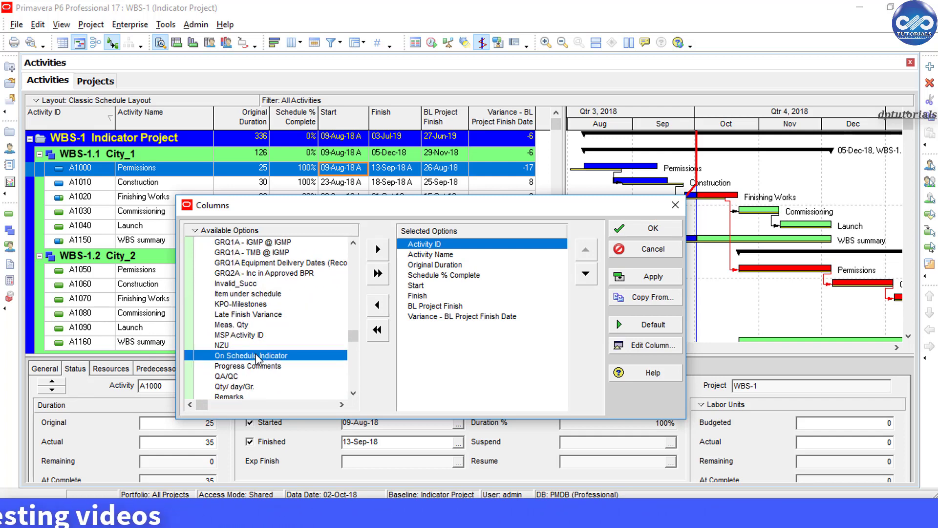
click(434, 317)
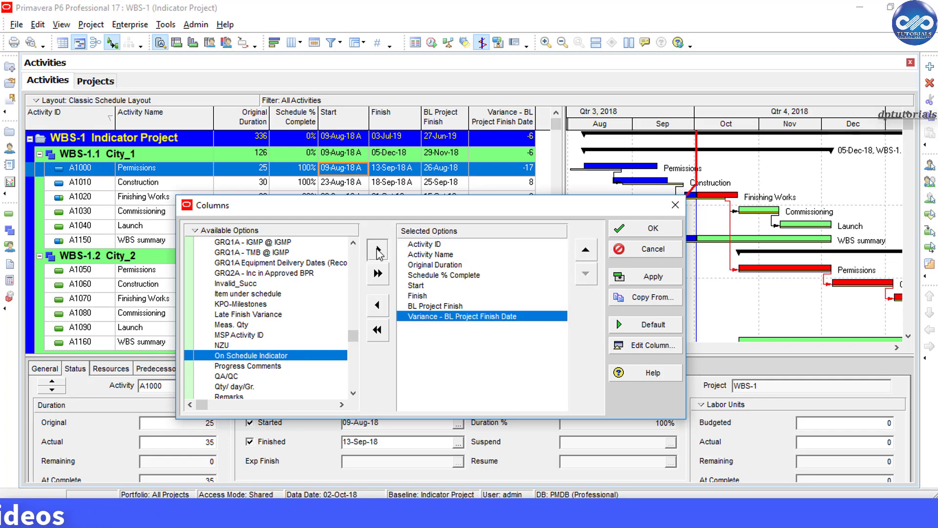
click(379, 252)
click(648, 279)
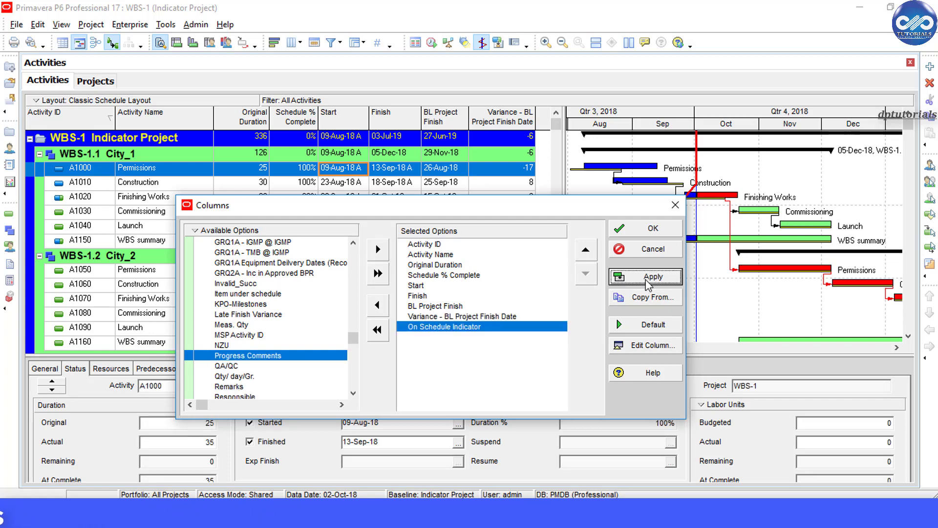
Confirm the columns, widen the table, and check A1010's green and A1000's red indicators.
click(650, 229)
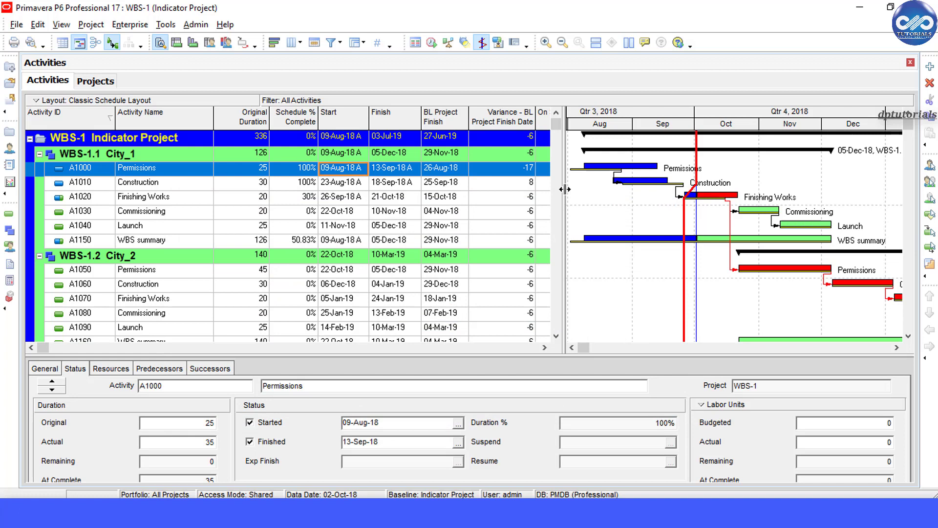
drag(614, 190, 621, 201)
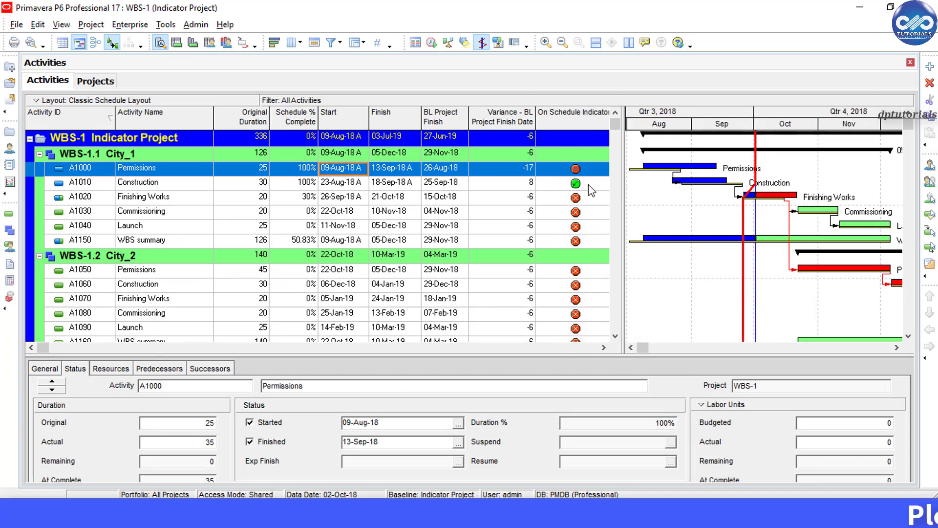
click(591, 187)
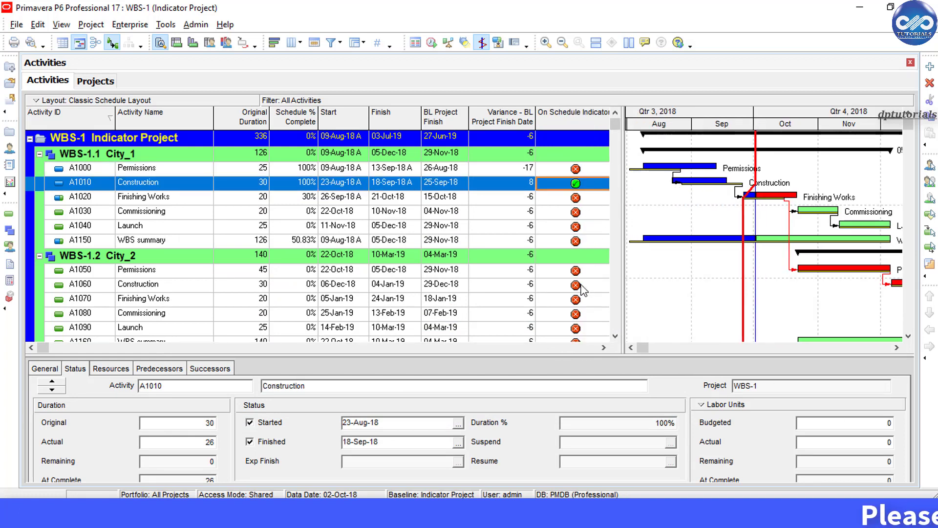
click(593, 171)
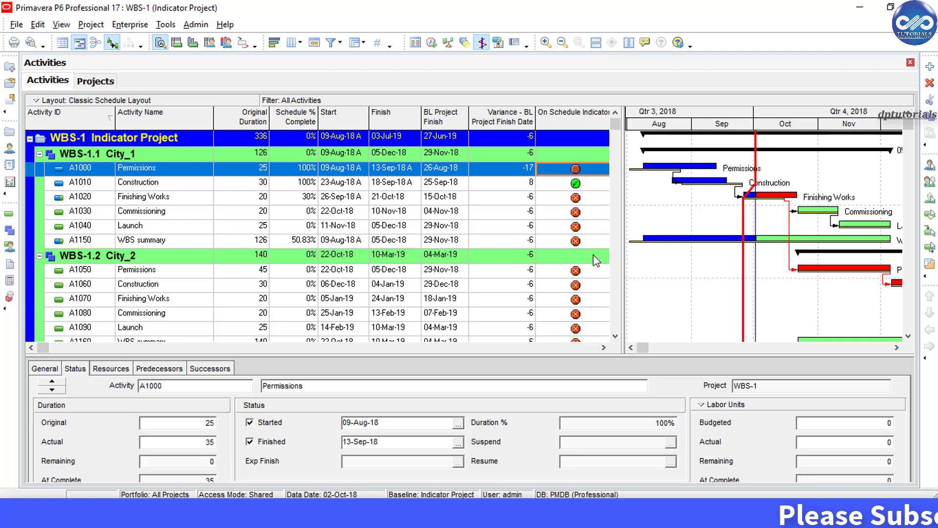
click(593, 185)
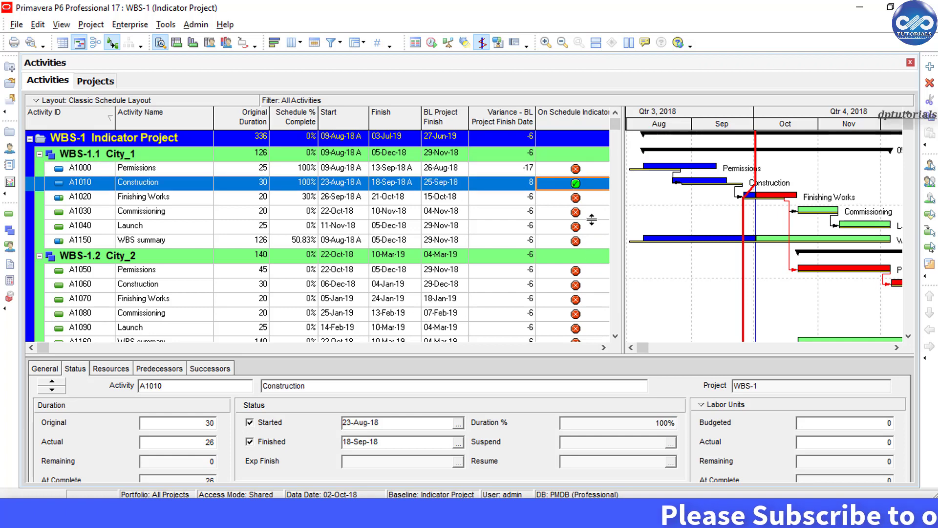
scroll(591, 229, down, 1)
scroll(588, 229, down, 7)
scroll(589, 229, up, 5)
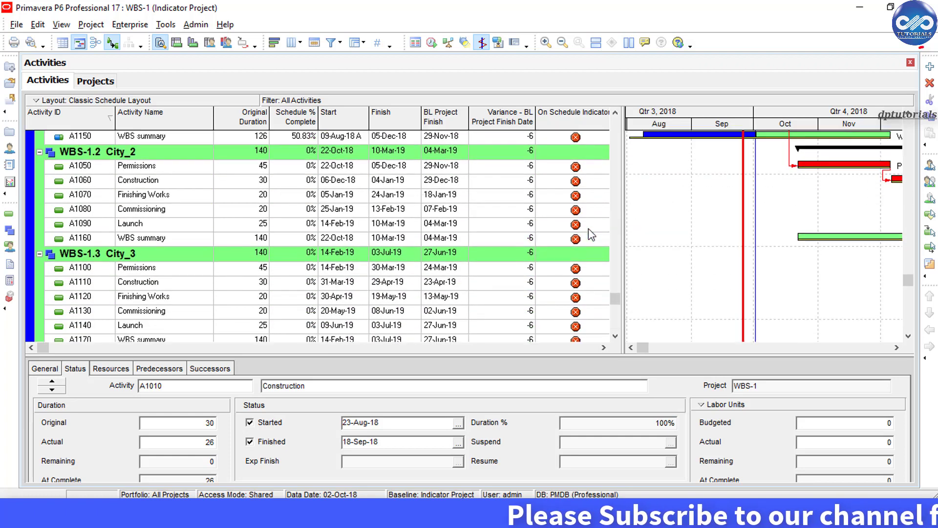
scroll(591, 232, up, 4)
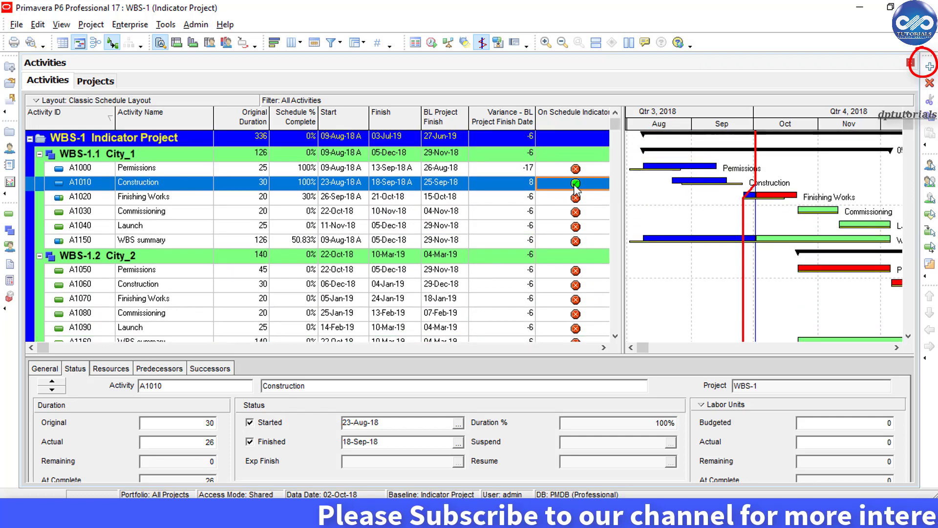